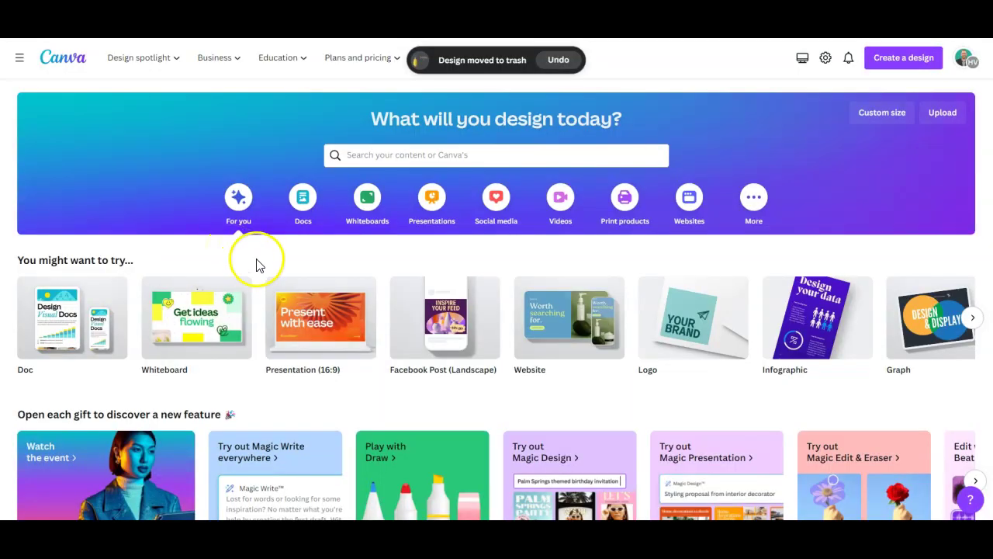
Create a blank Presentation (16:9) design from the Presentations category
left_click(435, 200)
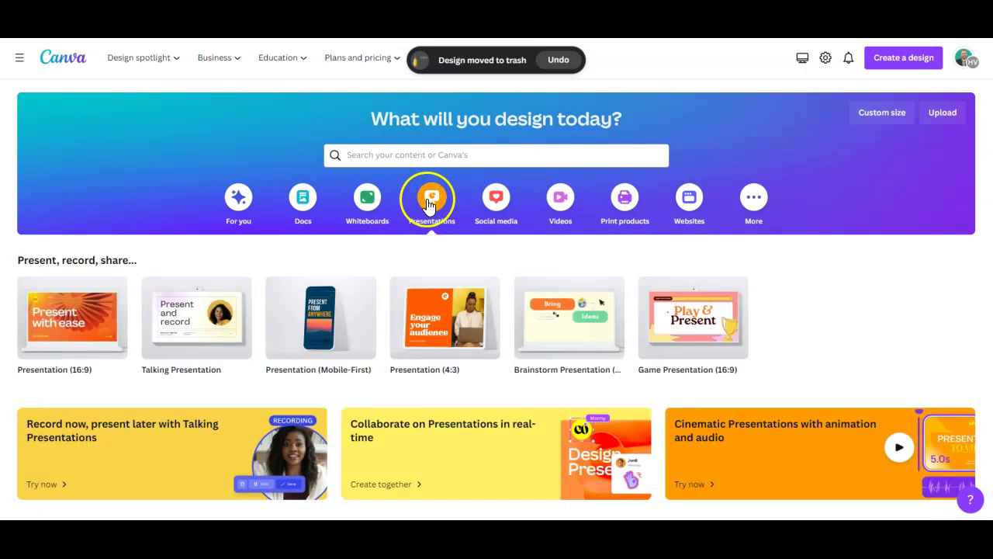
left_click(429, 203)
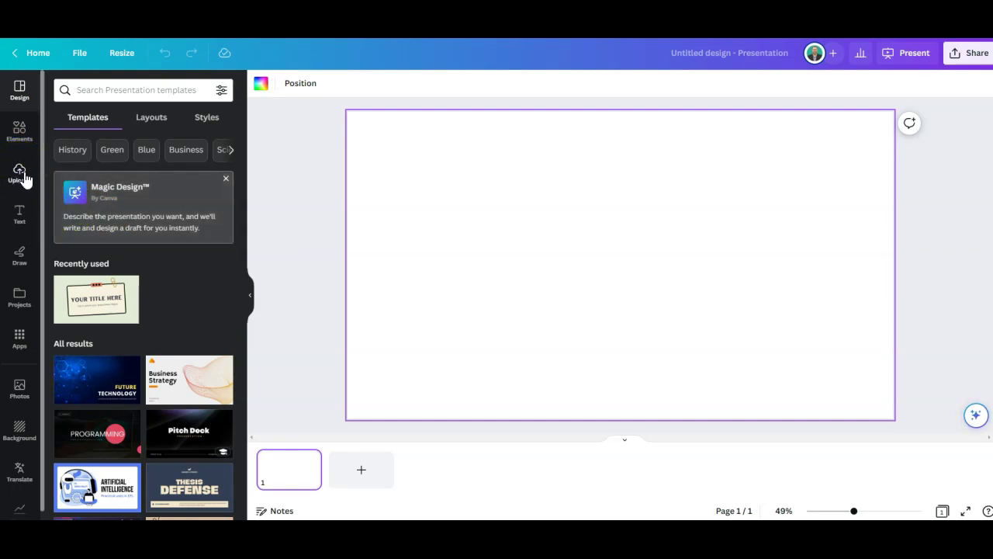
Upload the PowerPoint file Lesson 7.1 Intro to Natural Selection from the computer via Uploads
left_click(20, 172)
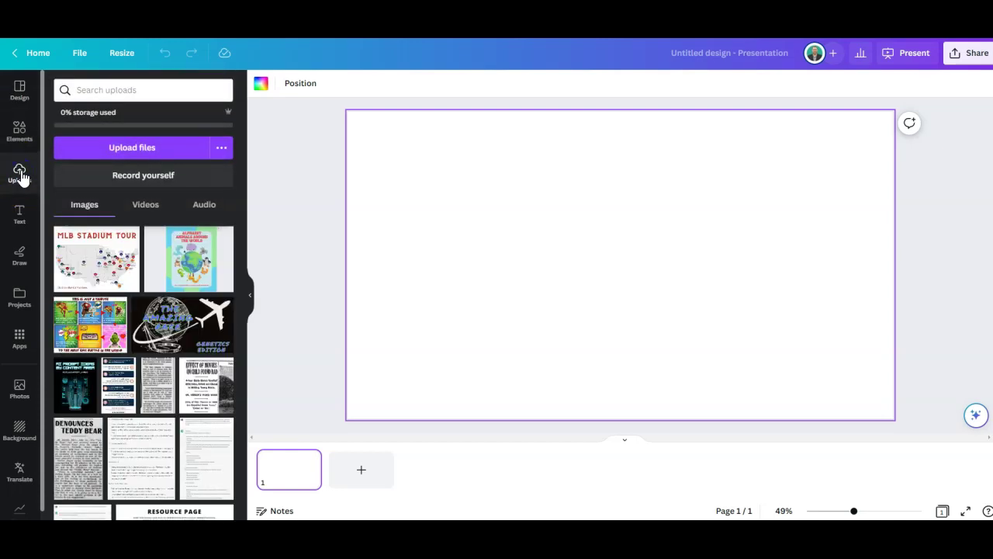
left_click(220, 150)
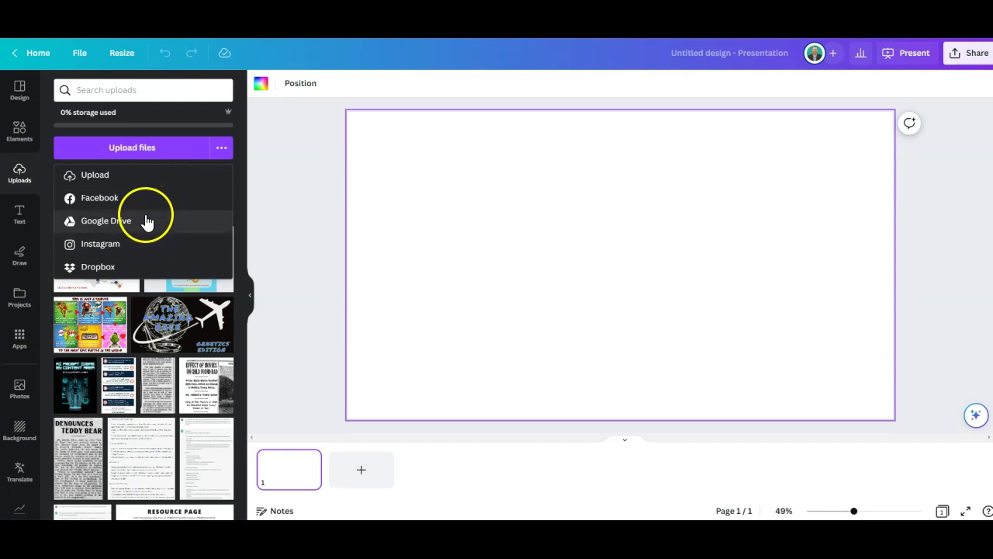
left_click(149, 150)
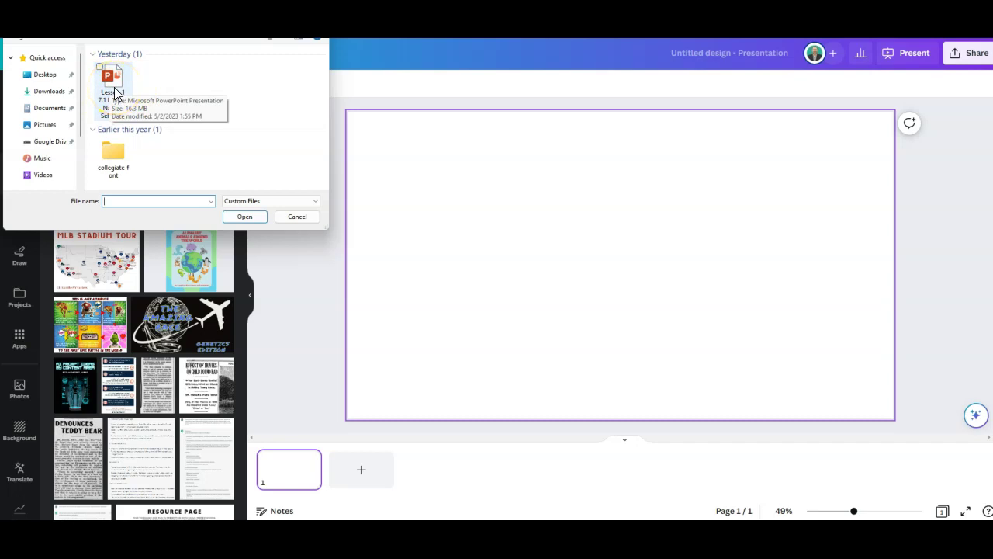
double_click(114, 92)
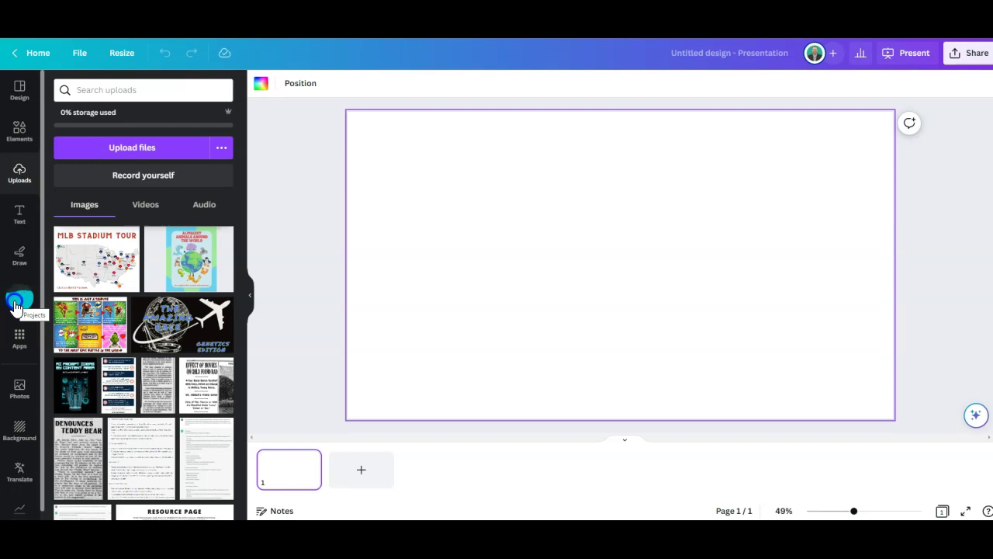
Open the imported Lesson 1 7.1 deck from Projects to show its 12 slides
left_click(15, 306)
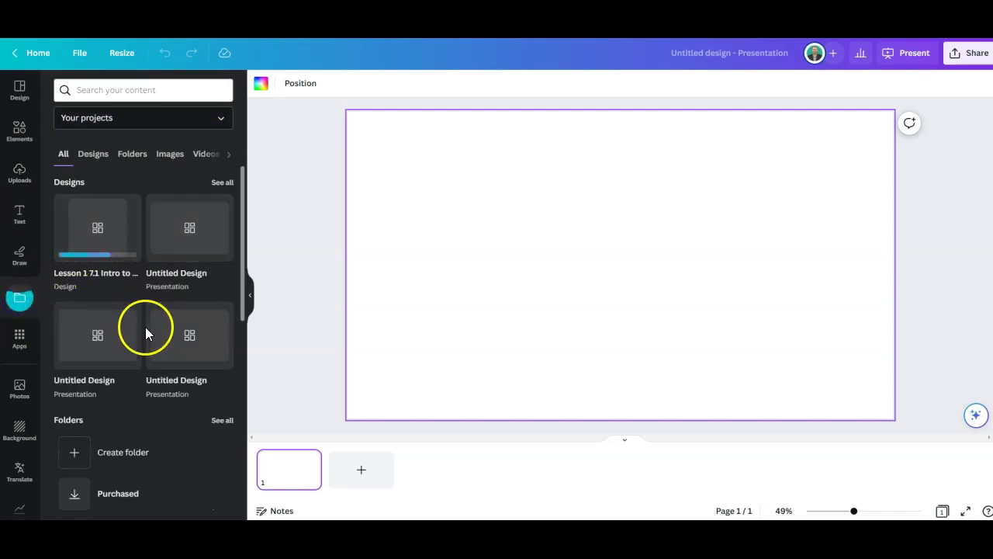
scroll(104, 328, "down", 2)
scroll(105, 326, "up", 2)
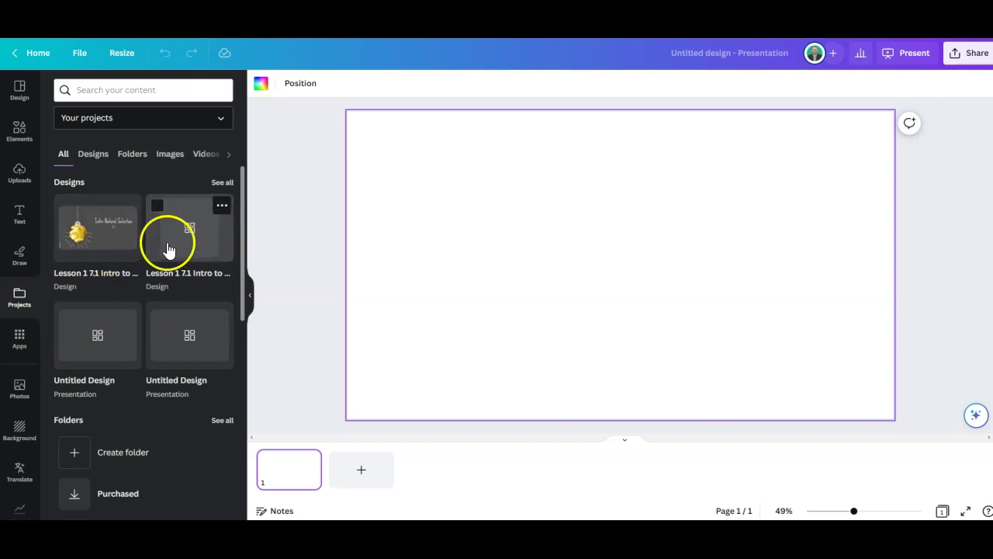
left_click(85, 245)
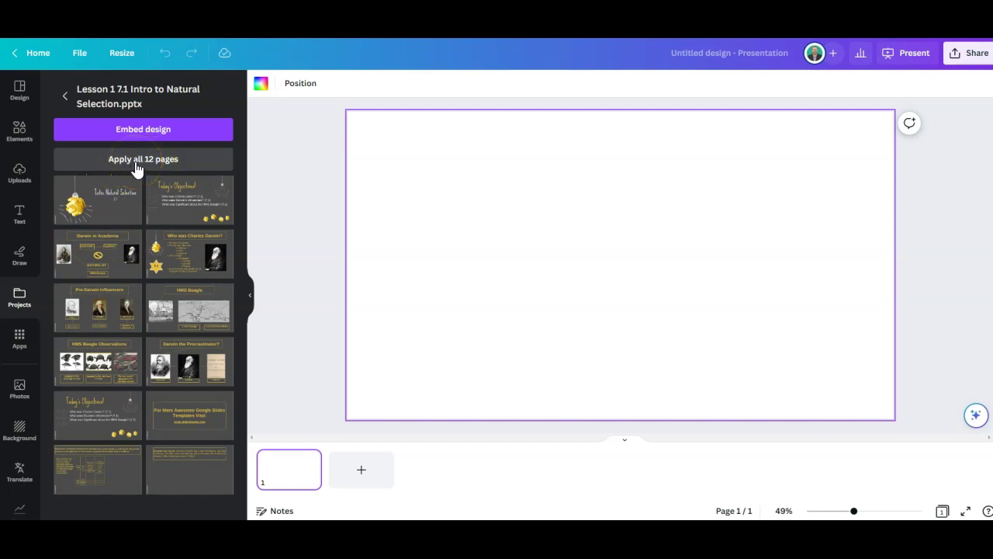
Apply all 12 lesson pages and widen the crumpled-paper bulb image
left_click(136, 159)
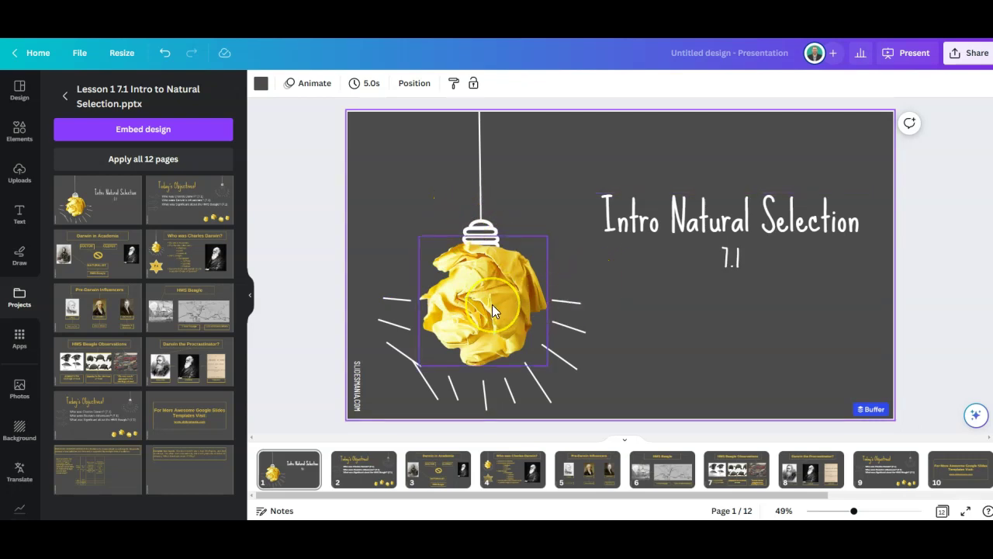
mouse_move(492, 305)
left_mouse_down()
mouse_move(555, 303)
mouse_move(489, 311)
left_mouse_up()
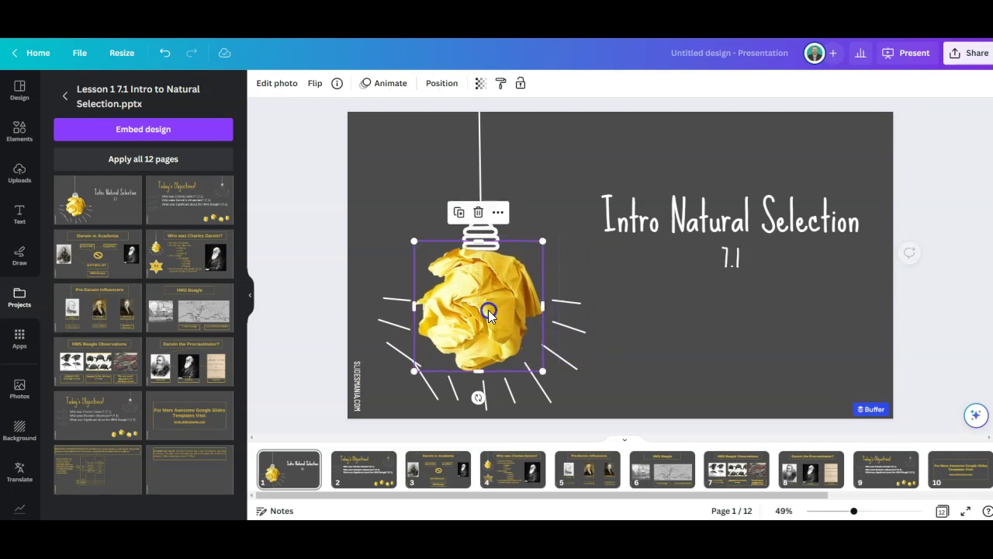
key("ctrl+z")
left_click_drag(548, 300, 572, 292)
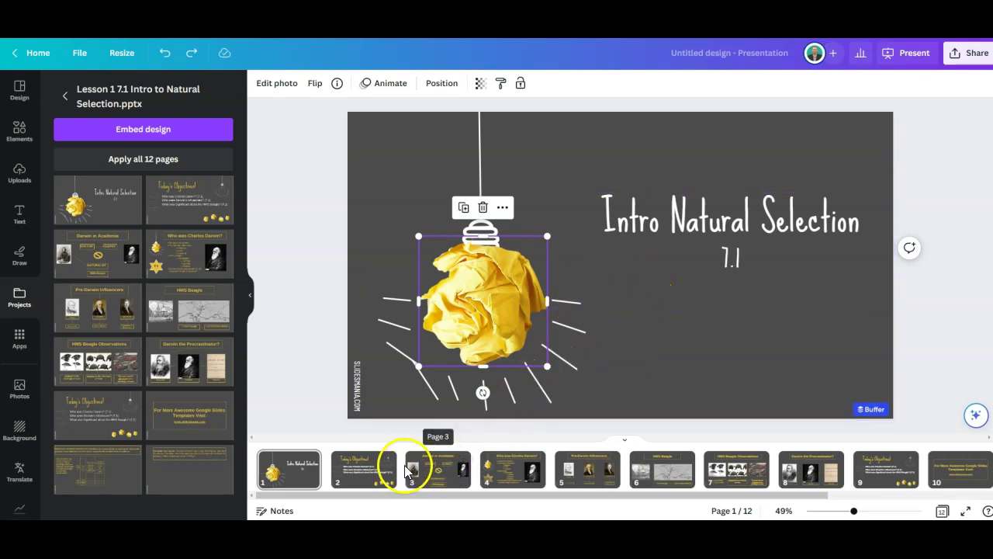
Go to page 3, Darwin in Academia, and select its prohibition symbol
left_click(369, 472)
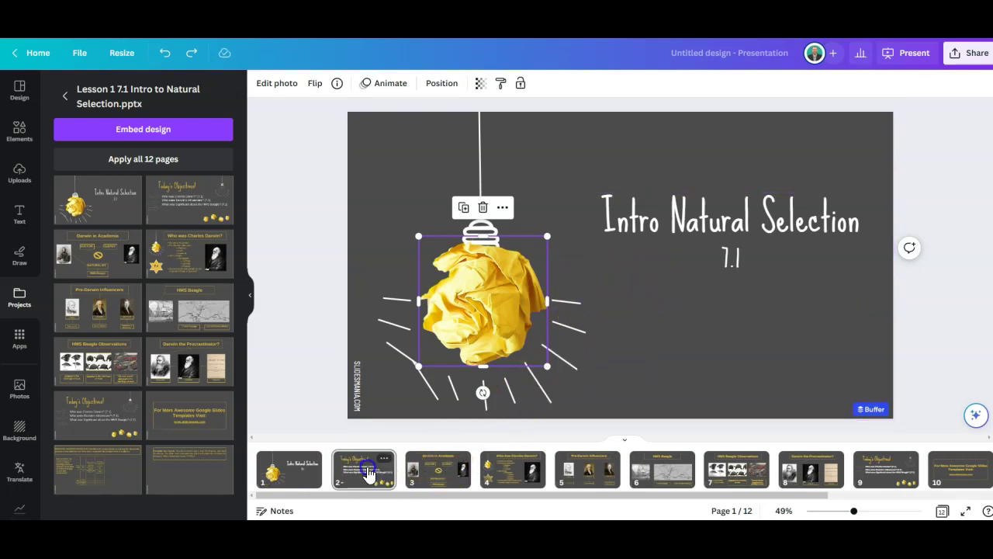
left_click(438, 467)
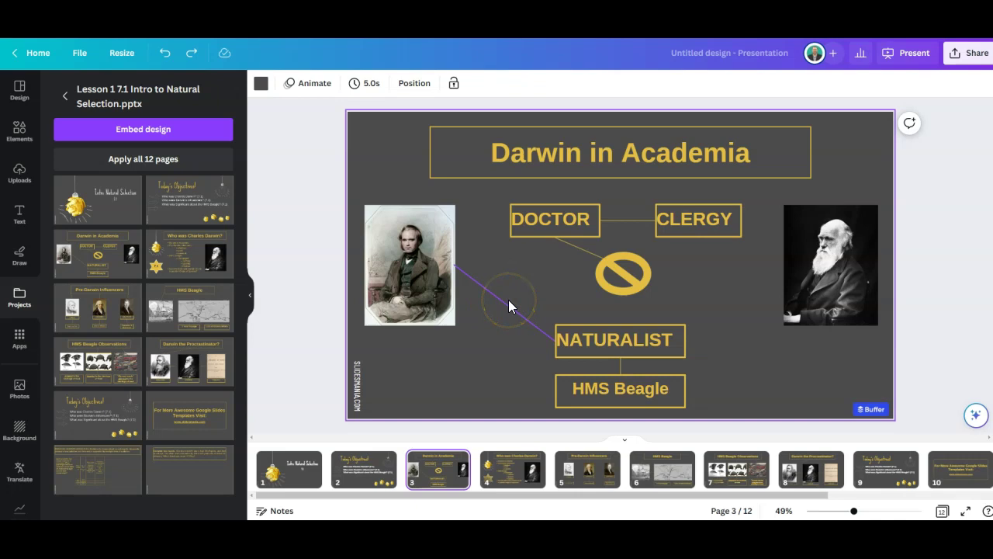
left_click(598, 265)
From the Home page, pick the Websites category and create a blank website
left_click(41, 60)
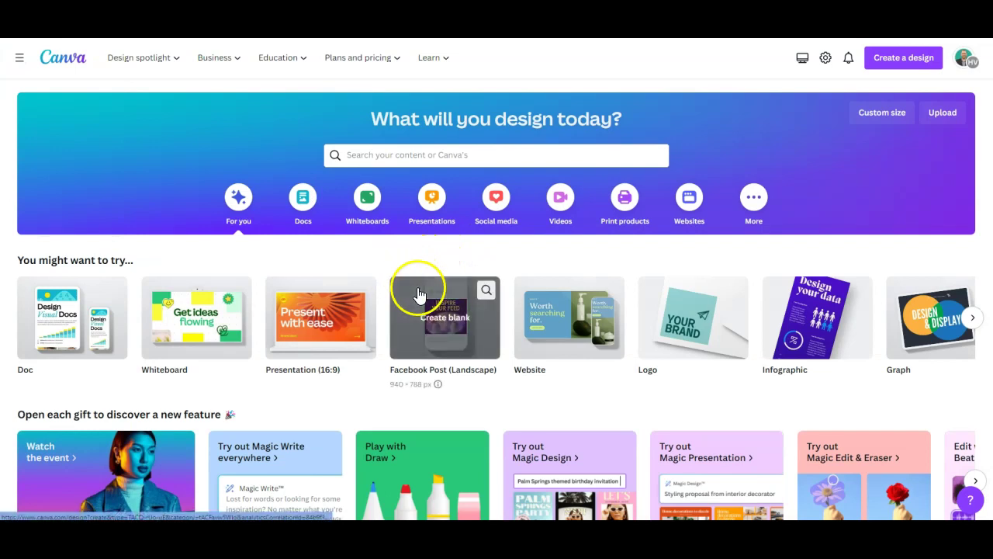
left_click(436, 295)
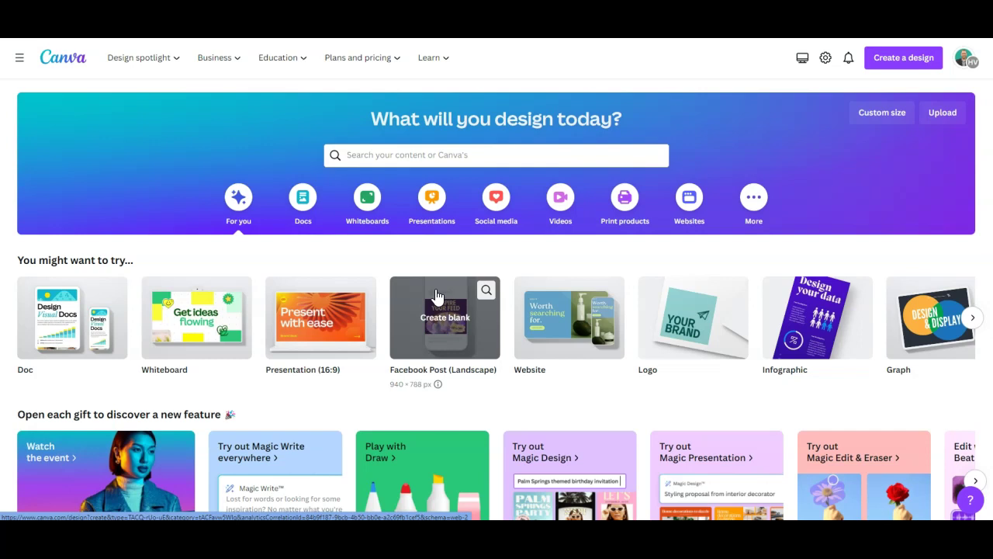
left_click(431, 281)
left_click(497, 259)
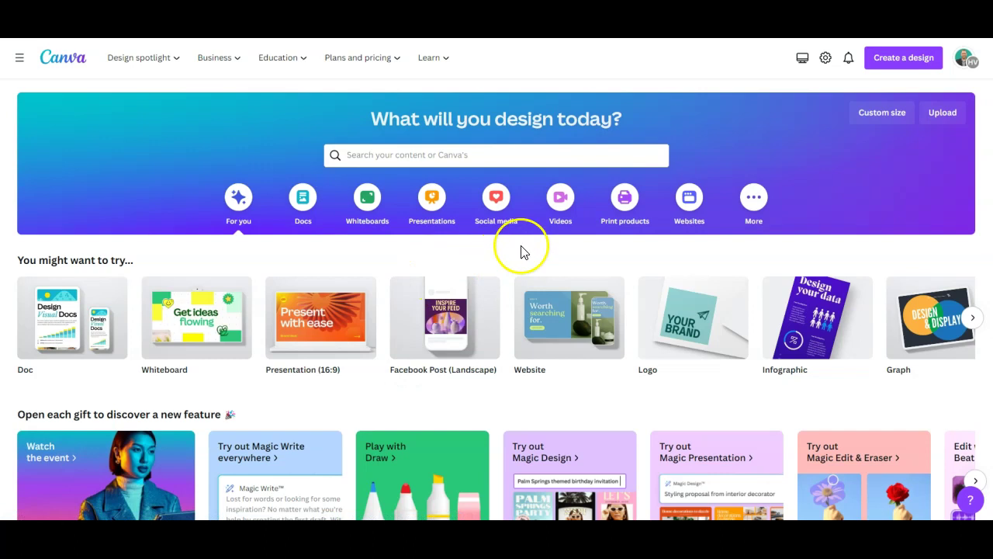
left_click(686, 208)
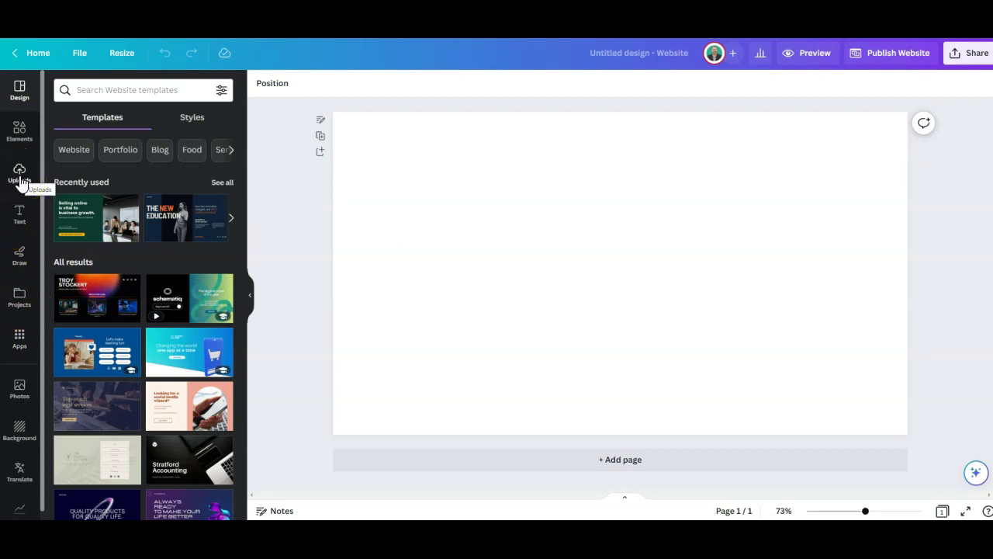
left_click(21, 295)
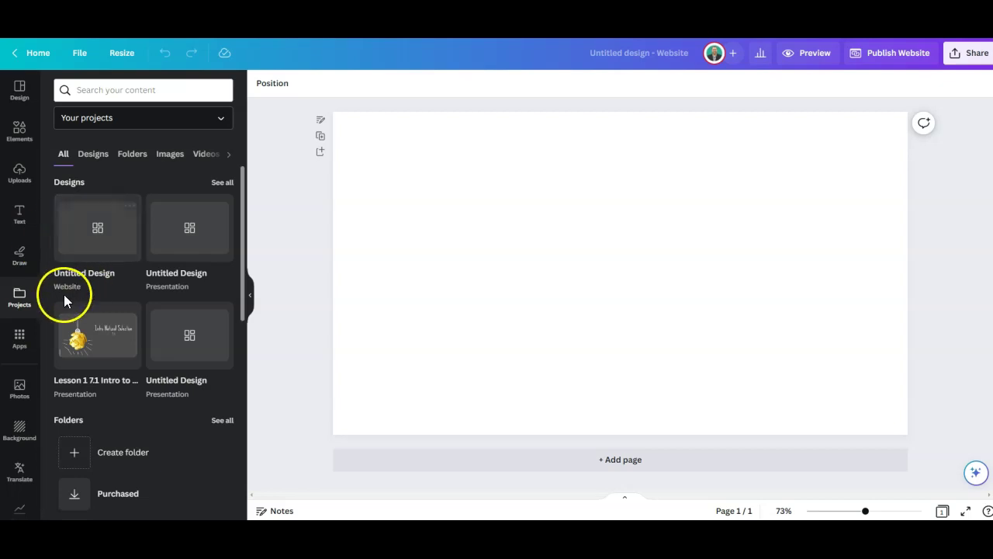
left_click(93, 340)
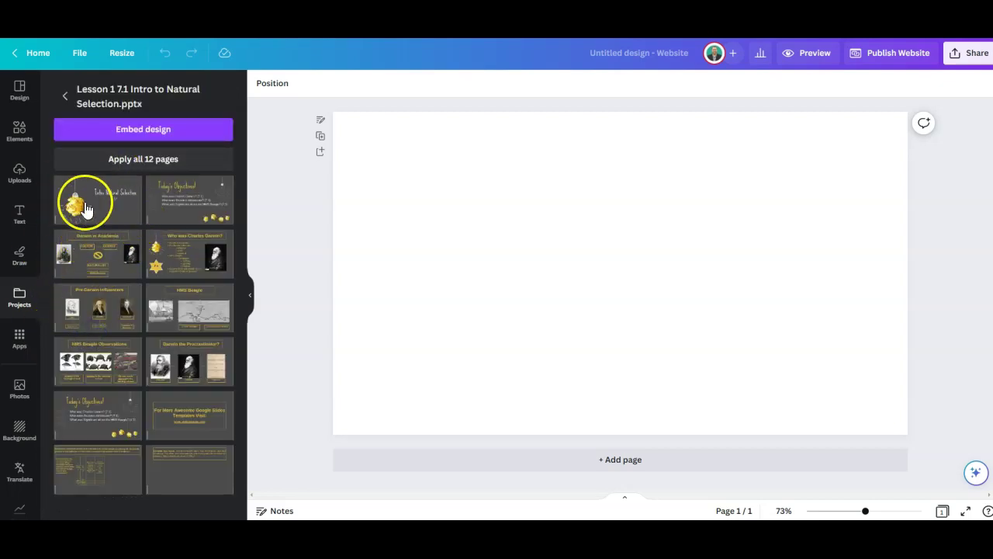
left_click(128, 159)
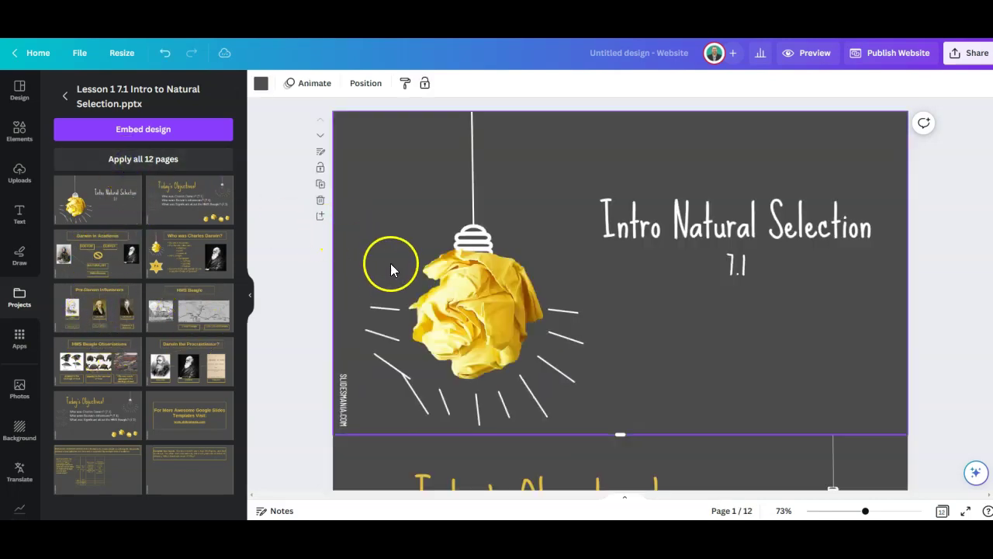
scroll(390, 264, "down", 4)
scroll(392, 269, "down", 3)
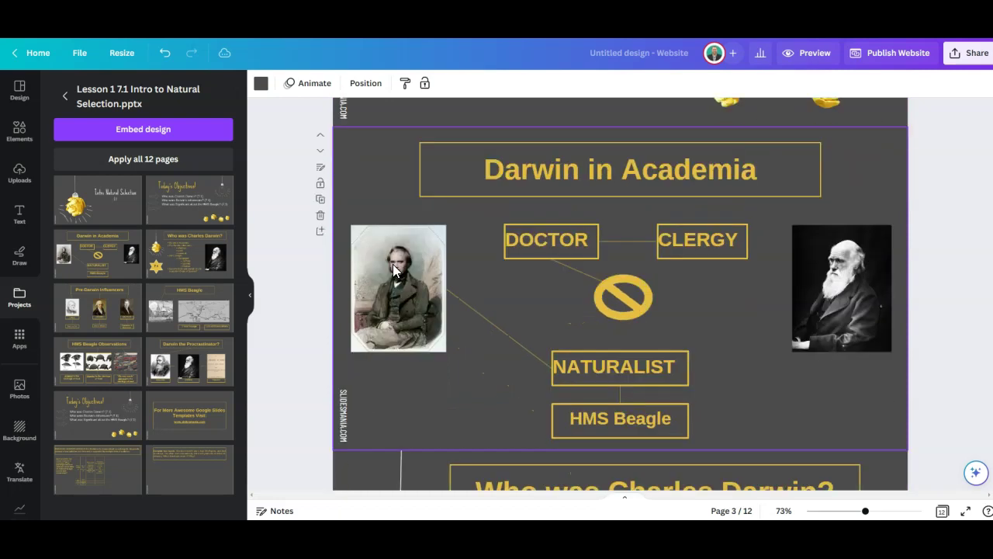
scroll(393, 264, "down", 10)
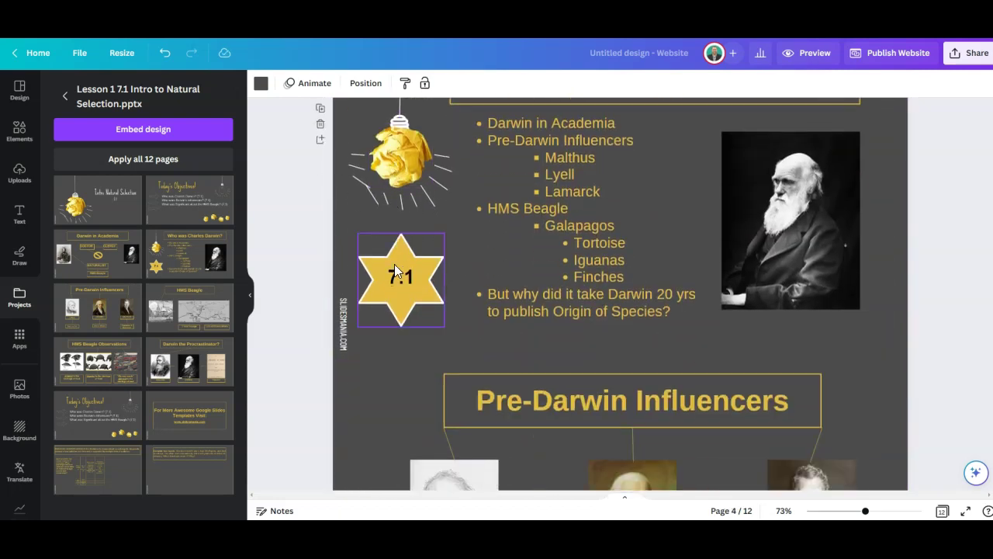
scroll(394, 264, "down", 5)
scroll(394, 264, "up", 8)
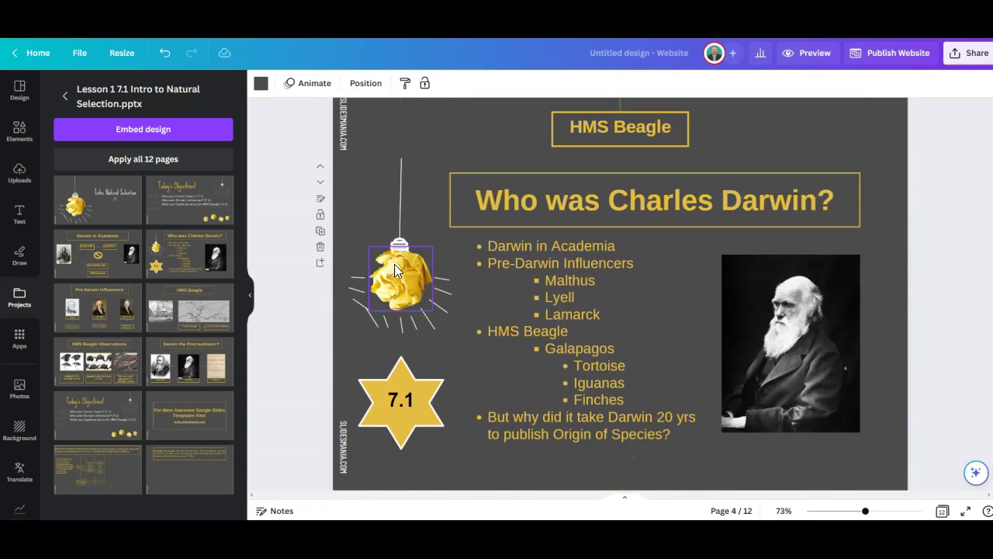
scroll(394, 263, "up", 15)
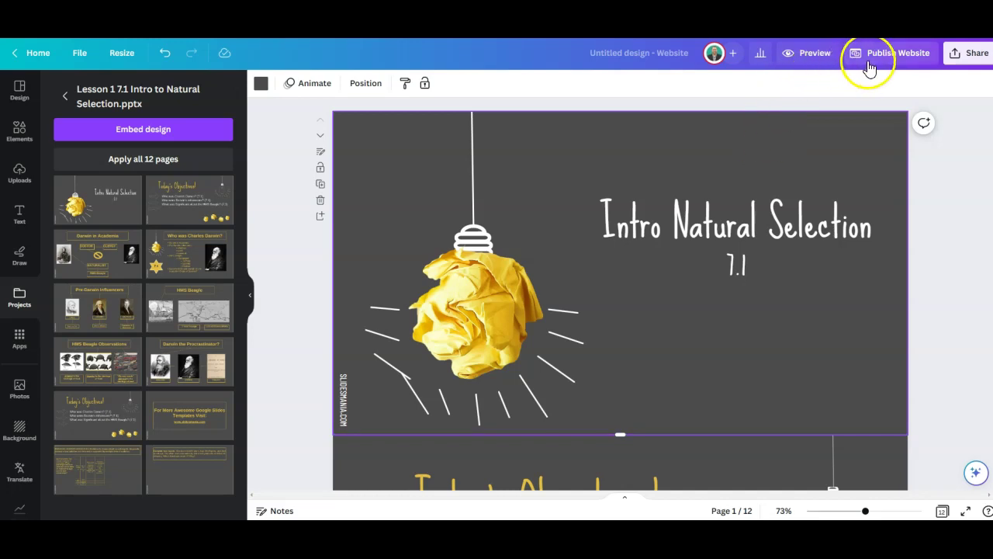
Preview the website with Resize on mobile kept on, scrolling to Today's Objectives
left_click(811, 58)
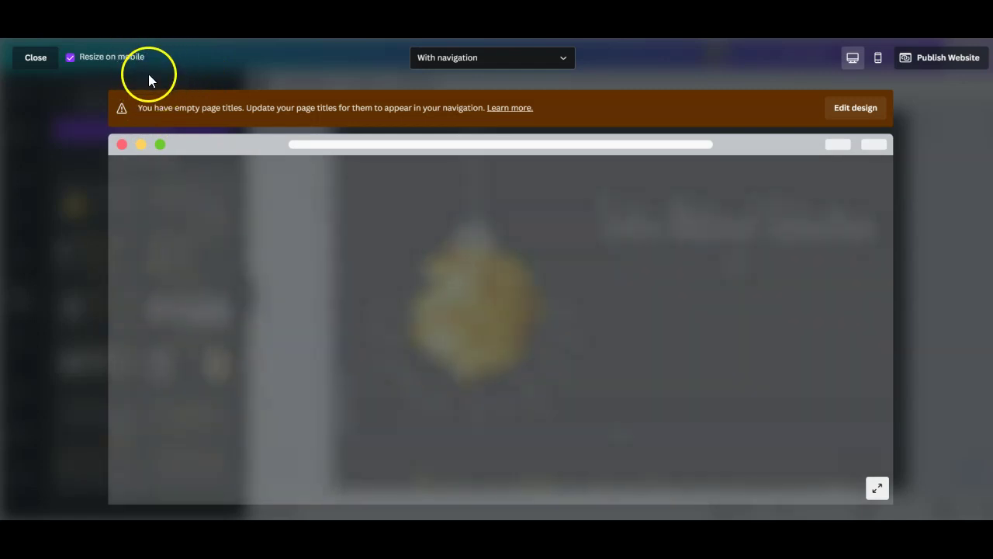
left_click(95, 67)
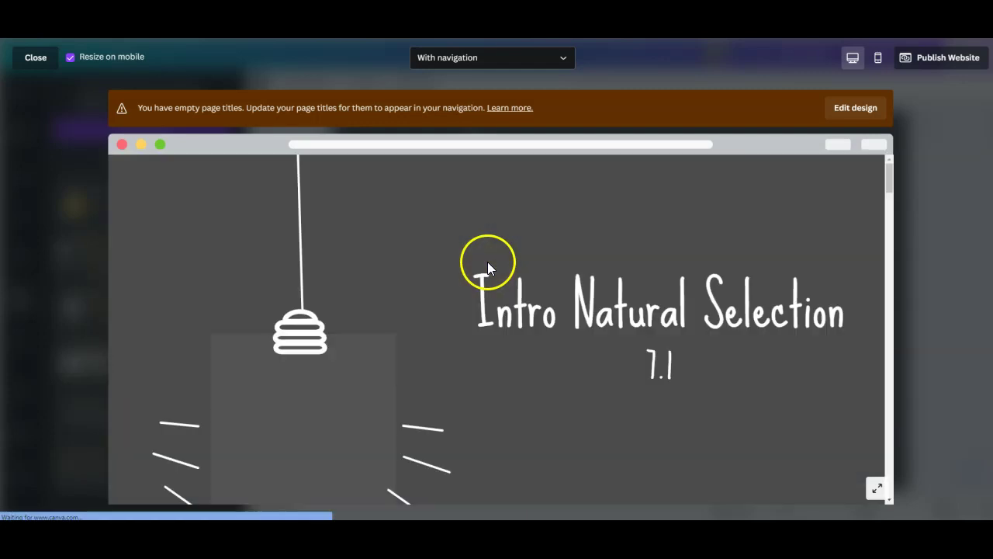
scroll(464, 278, "down", 5)
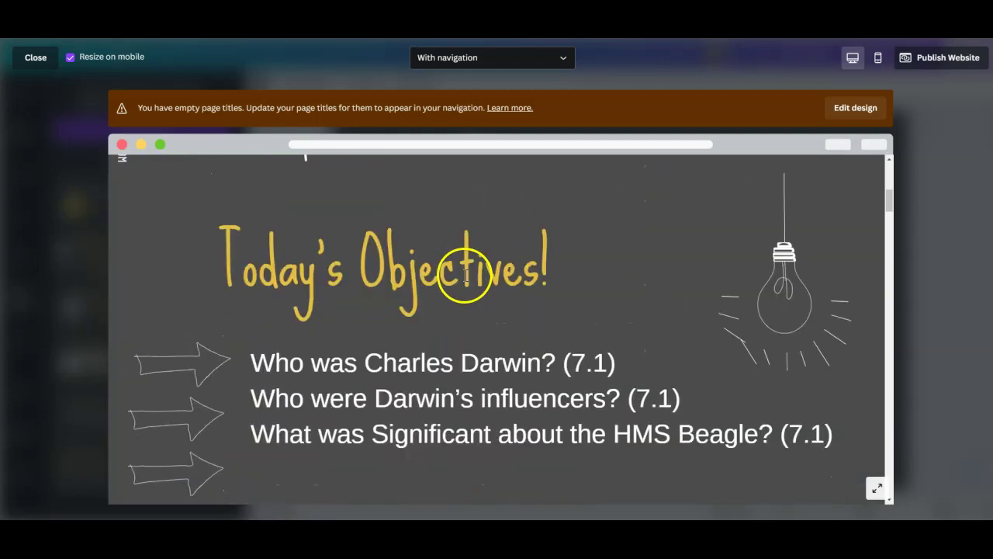
left_click(531, 225)
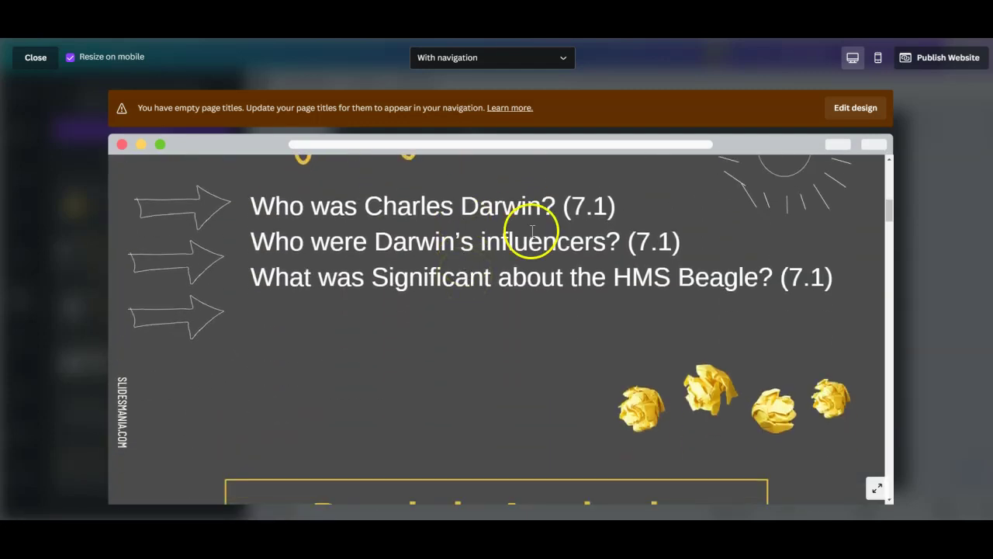
Switch the preview to mobile view and scroll through all lesson pages and back
left_click(879, 58)
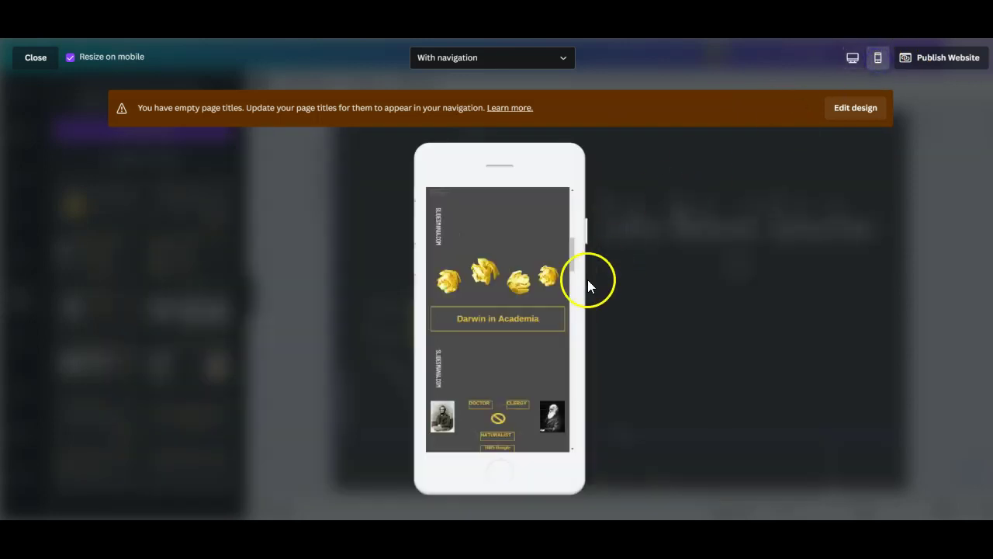
scroll(519, 340, "down", 5)
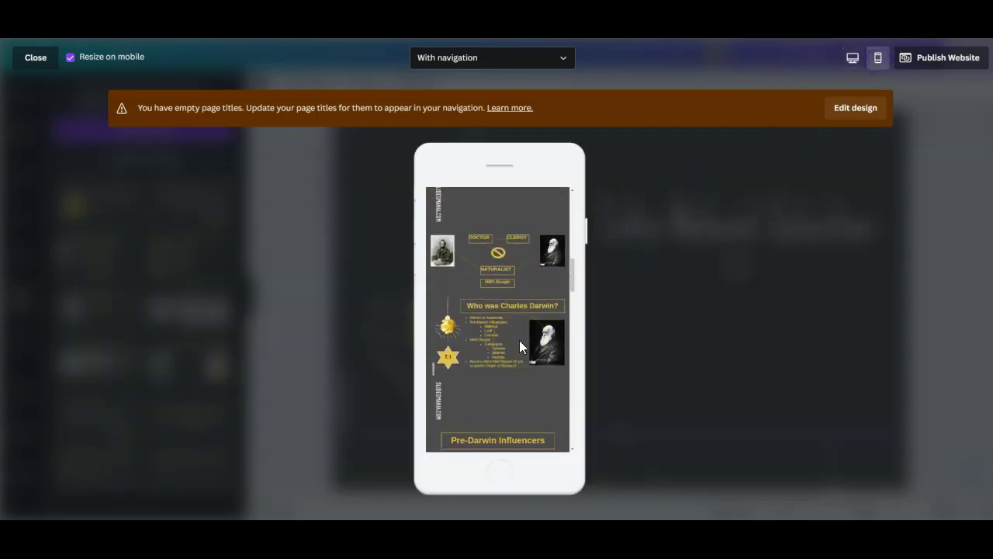
scroll(519, 342, "down", 3)
scroll(520, 341, "down", 5)
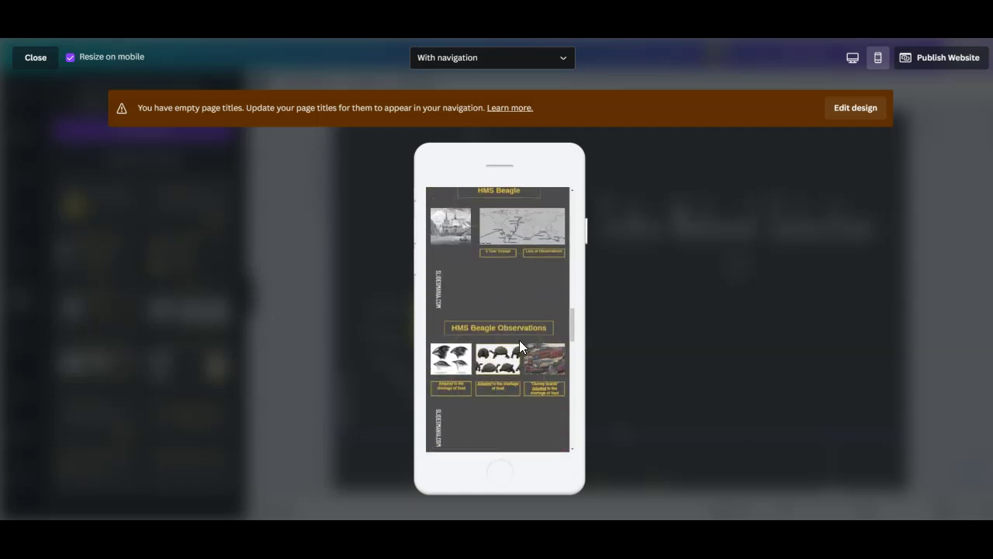
scroll(520, 340, "down", 3)
scroll(519, 340, "down", 3)
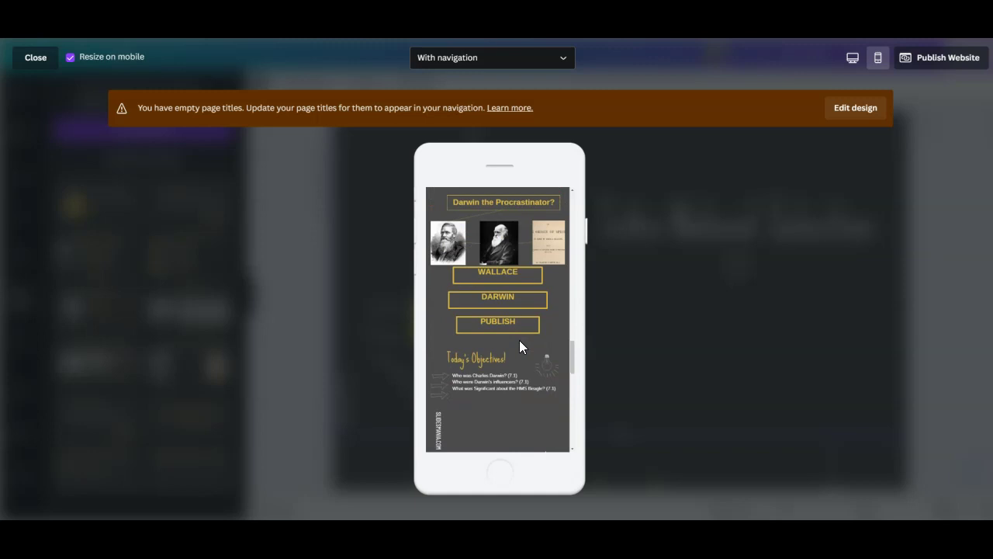
scroll(491, 332, "down", 3)
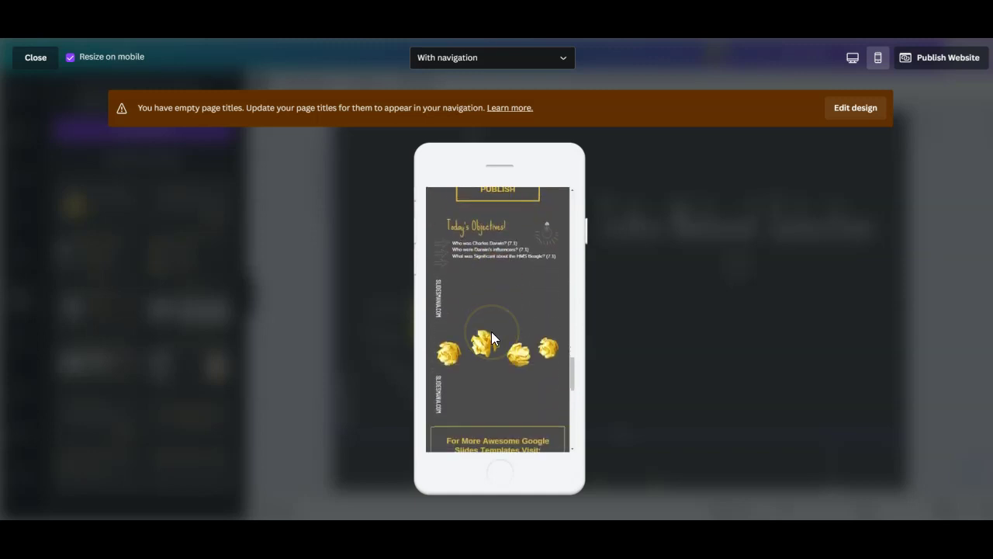
scroll(491, 331, "down", 4)
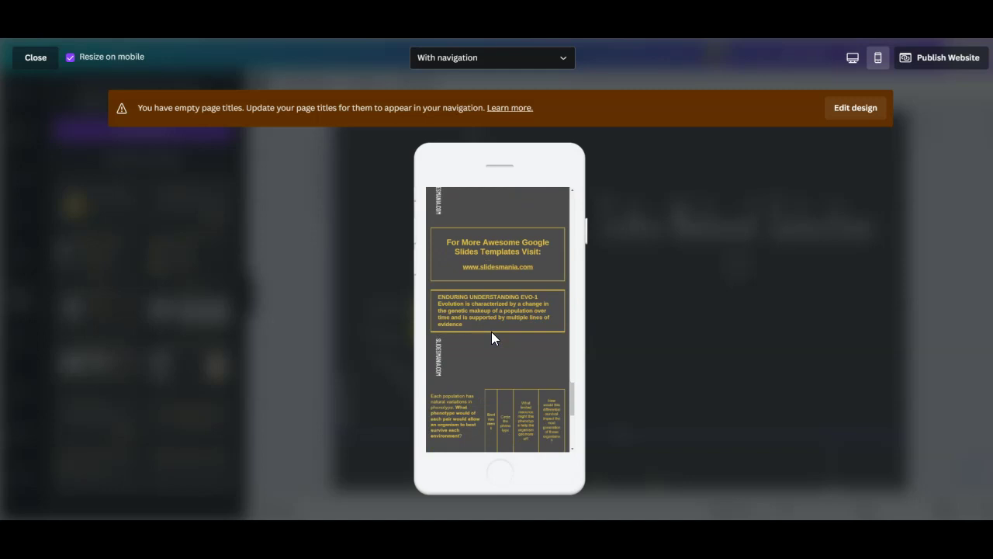
scroll(491, 331, "down", 3)
scroll(491, 331, "up", 5)
scroll(493, 330, "up", 6)
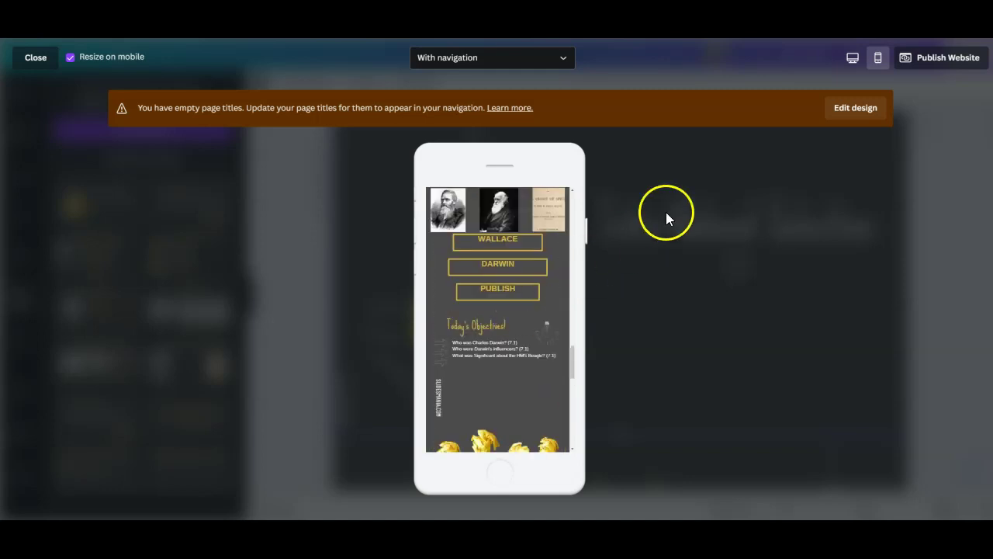
Return to desktop preview, scroll to HMS Beagle, and open Publish Website with a free domain
left_click(853, 57)
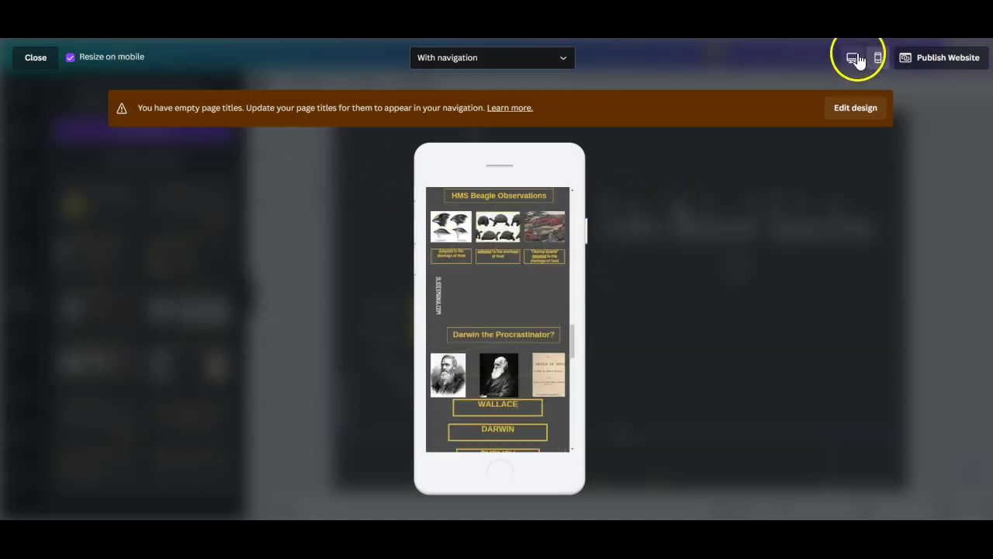
scroll(534, 346, "down", 5)
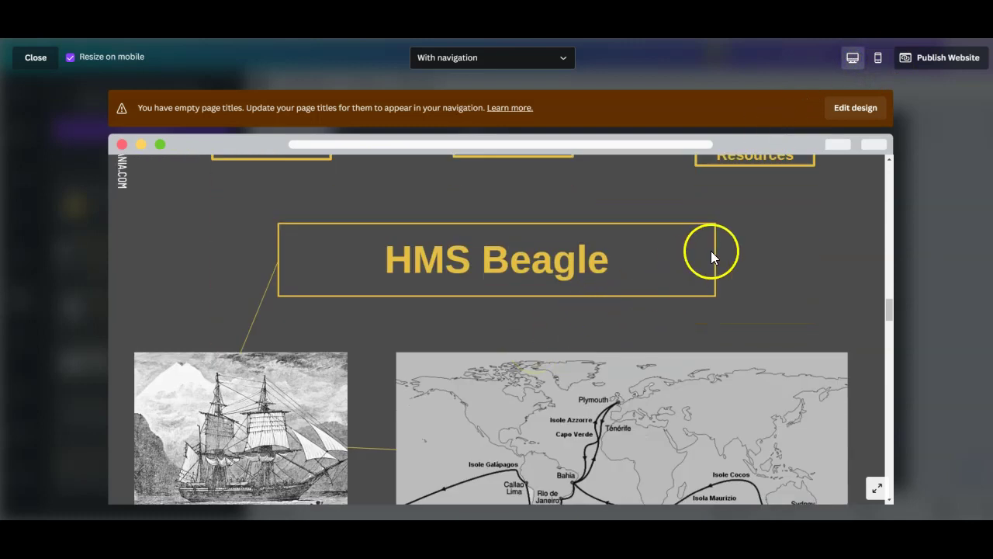
left_click(931, 66)
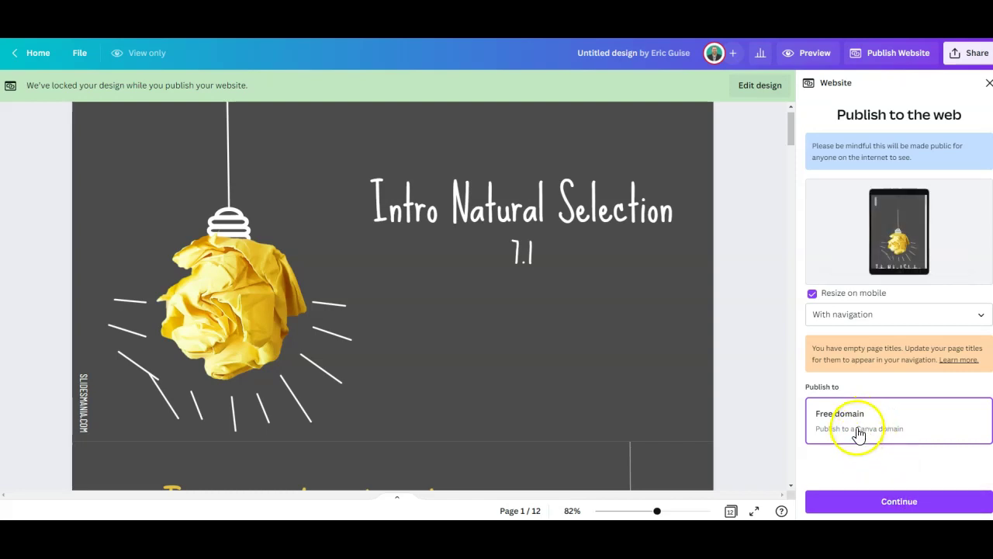
In Review Settings, keep the site hidden from search engines and select the URL ending
left_click(876, 499)
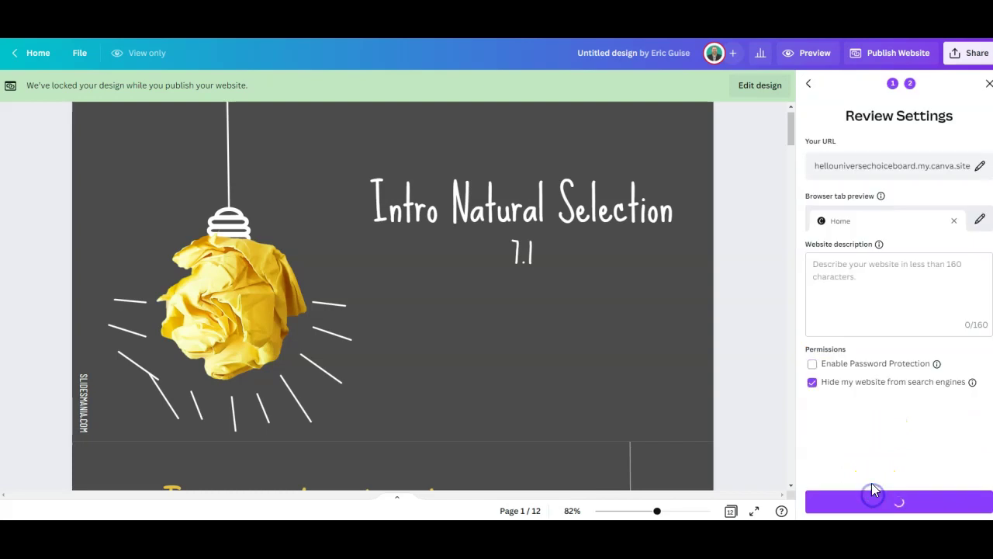
left_click(812, 388)
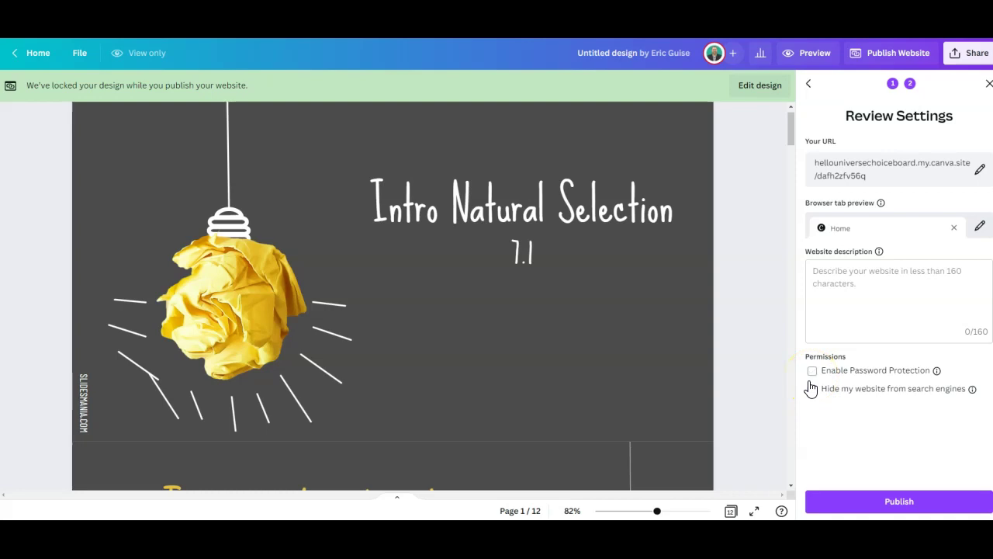
left_click(812, 387)
left_click(819, 378)
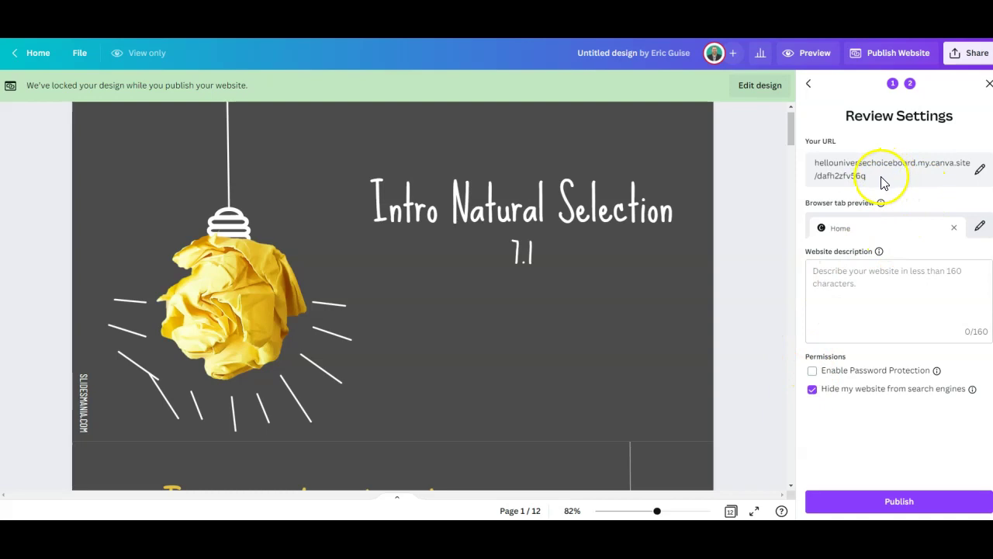
left_click(979, 170)
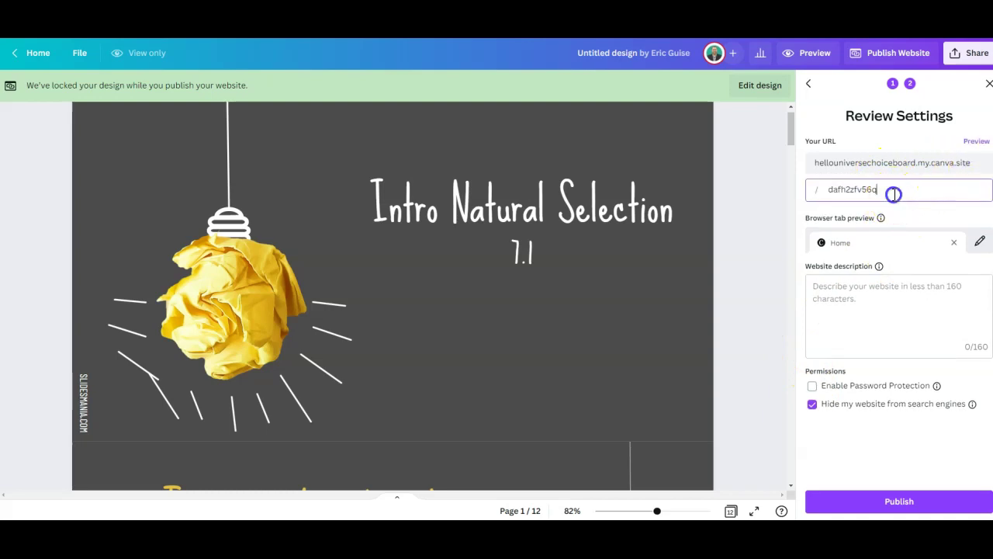
left_click_drag(893, 192, 830, 192)
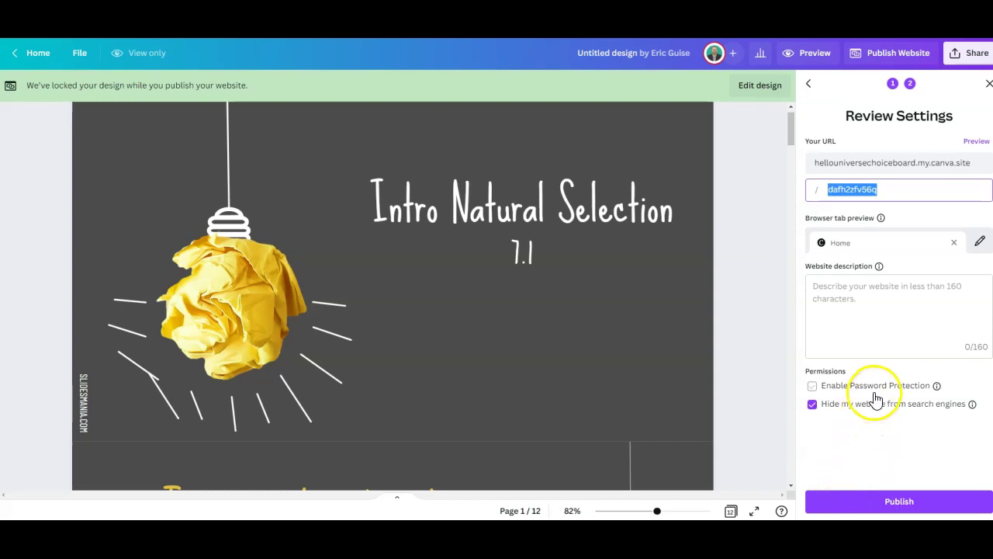
Close the publish settings, then review the Share panel's collaboration link access options
left_click(989, 85)
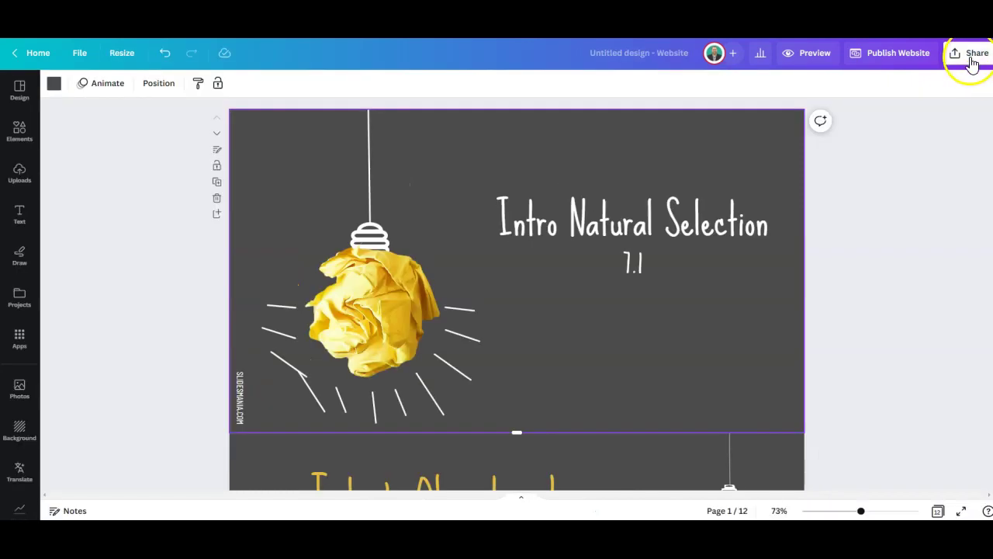
left_click(972, 59)
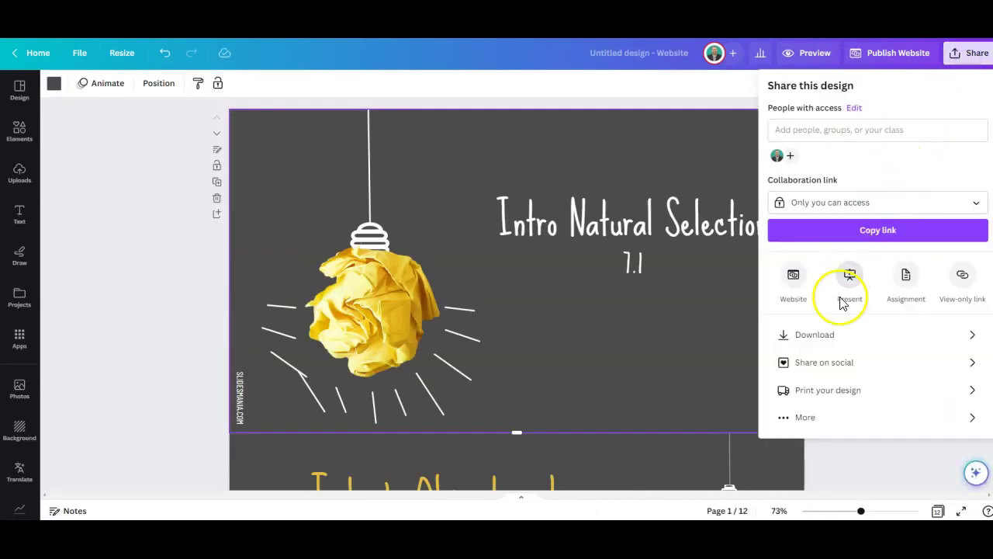
left_click(853, 203)
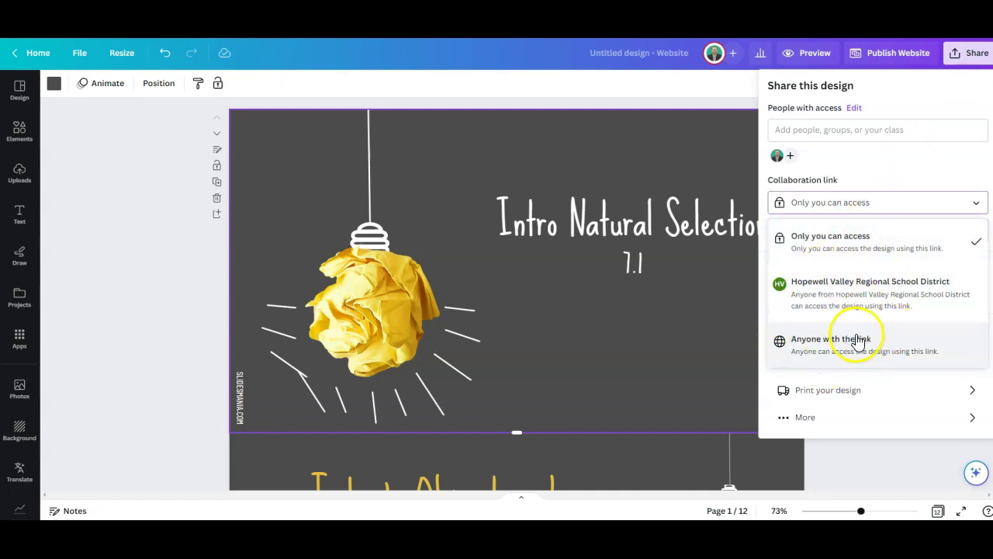
left_click(866, 456)
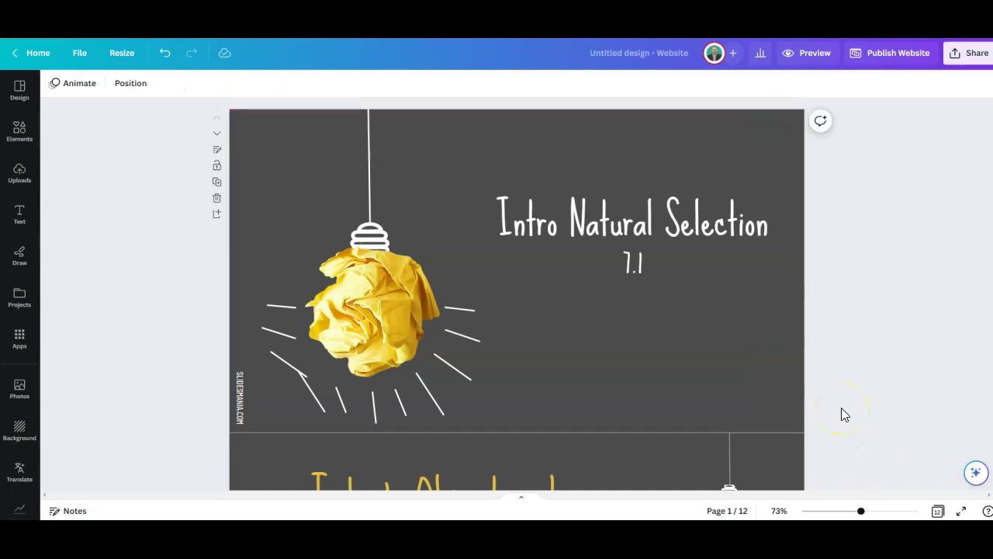